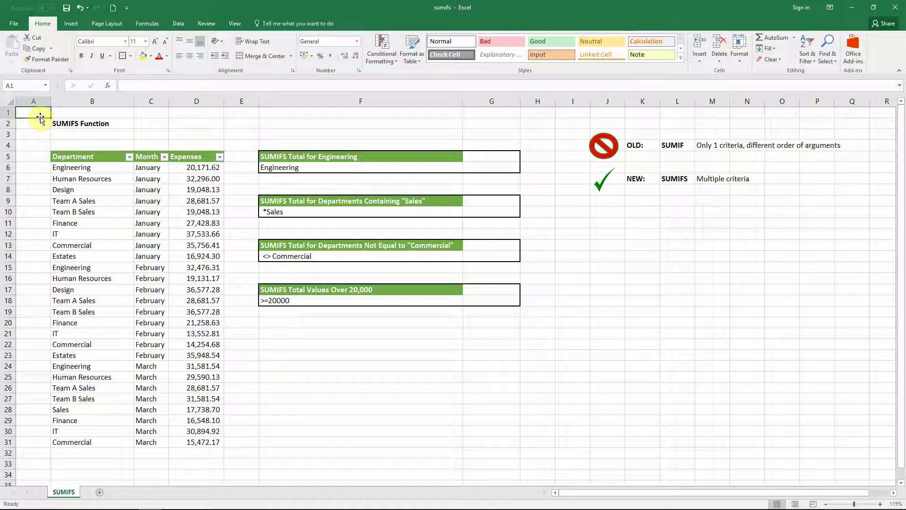
{"action": "left_click", "coordinate": [673, 145]}
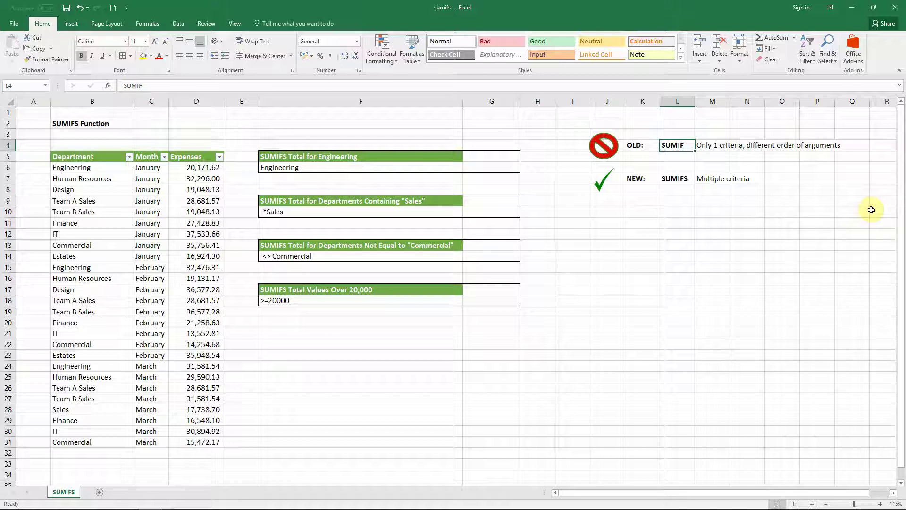
{"action": "left_click_drag", "start_coordinate": [675, 182], "coordinate": [816, 187]}
{"action": "left_click", "coordinate": [808, 198]}
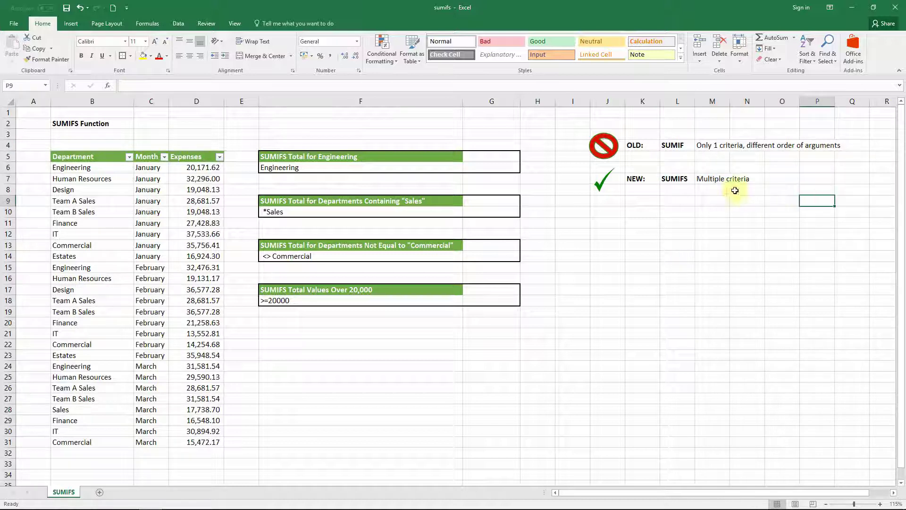
{"action": "left_click", "coordinate": [684, 178]}
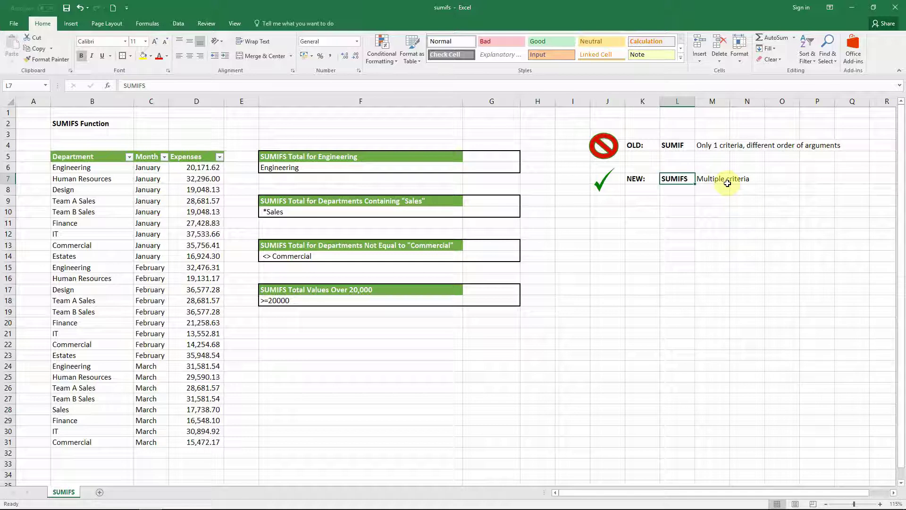
- Start a SUMIFS formula in G6 for the Engineering total, using the Expenses values $D$6:$D$31 as the absolute sum range
{"action": "left_click", "coordinate": [519, 168]}
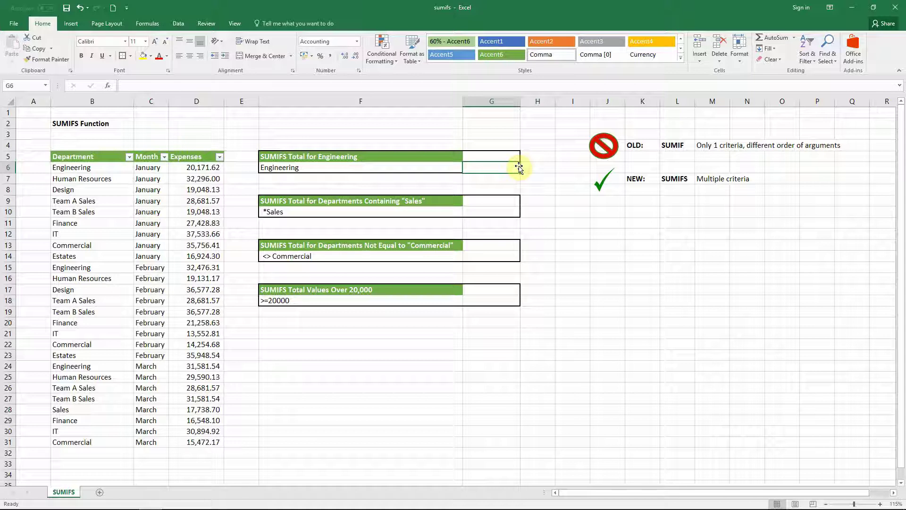
{"action": "type", "text": "=sumifs("}
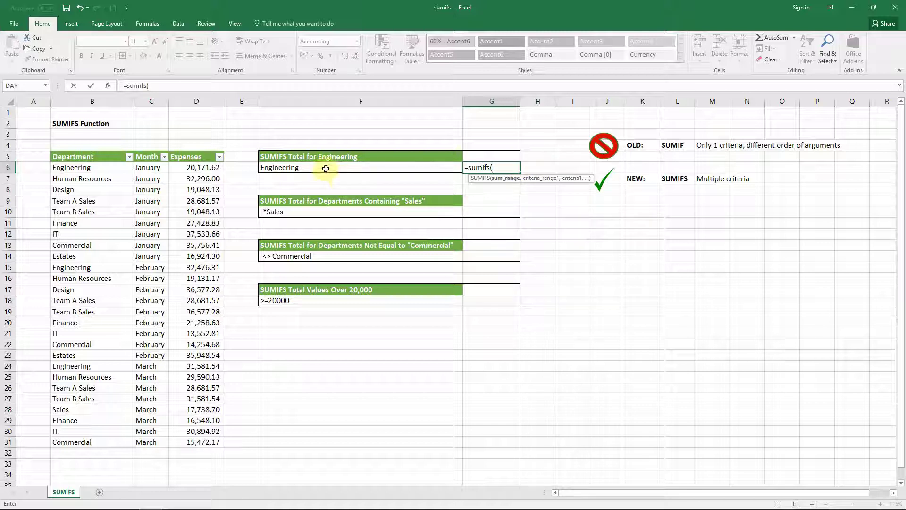
{"action": "left_click_drag", "start_coordinate": [203, 168], "coordinate": [211, 442]}
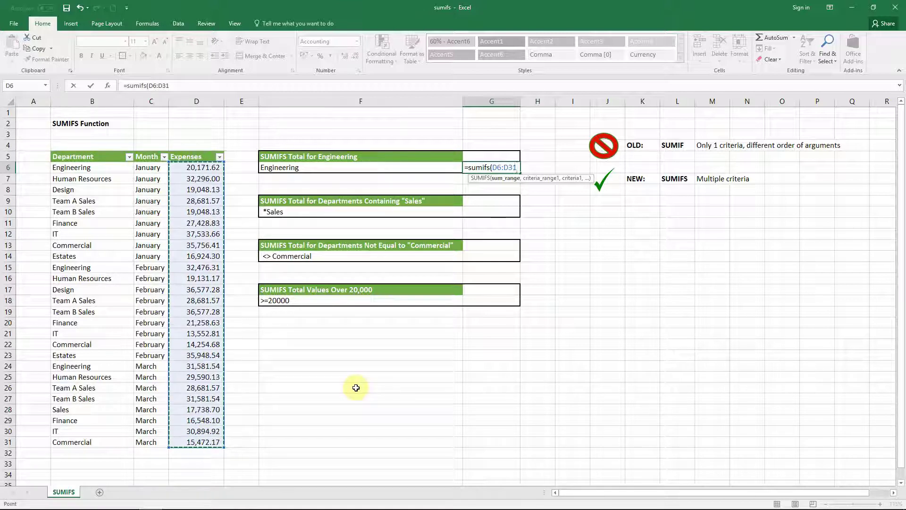
{"action": "key", "text": "F4"}
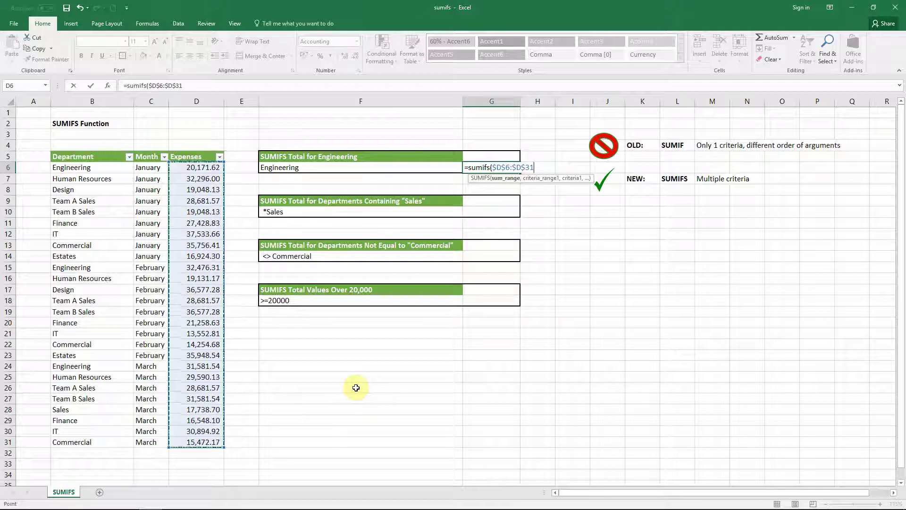
{"action": "type", "text": ","}
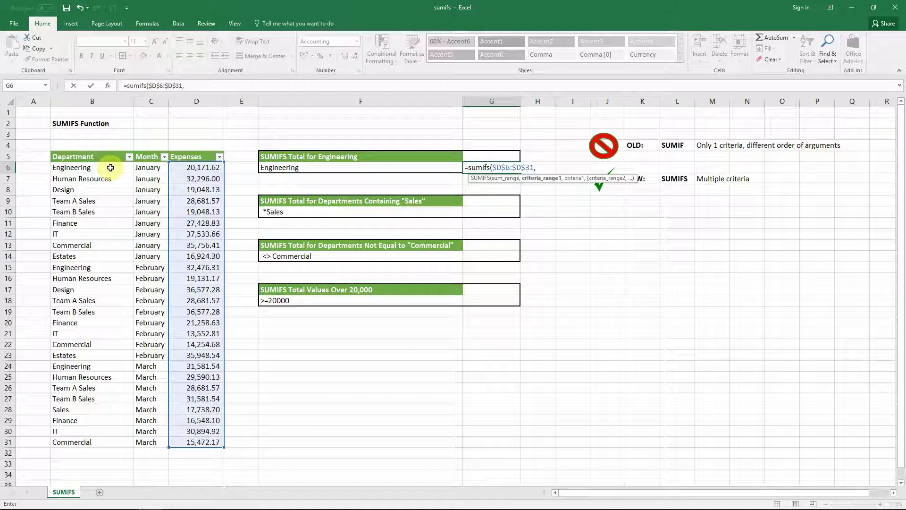
- Complete the Engineering formula with the absolute criteria range $B$6:$B$31 and the criterion "Engineering"
{"action": "left_click_drag", "start_coordinate": [111, 168], "coordinate": [63, 445]}
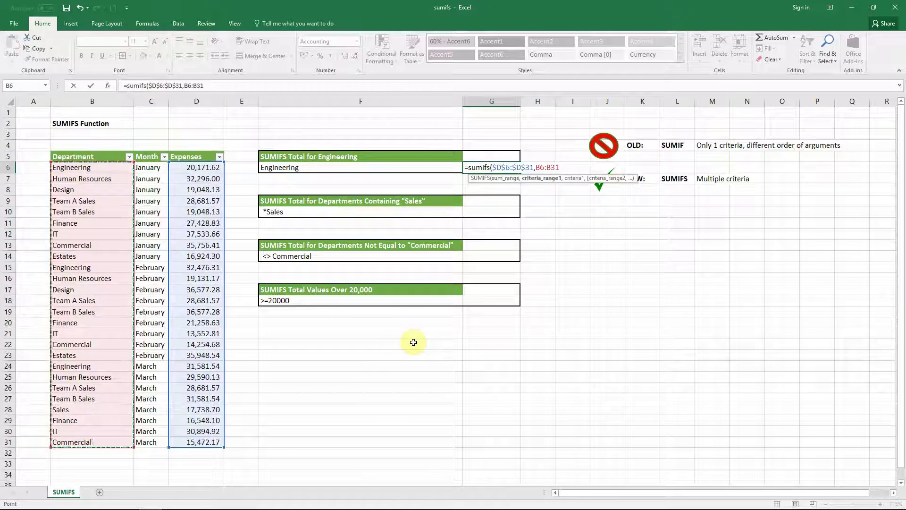
{"action": "key", "text": "F4"}
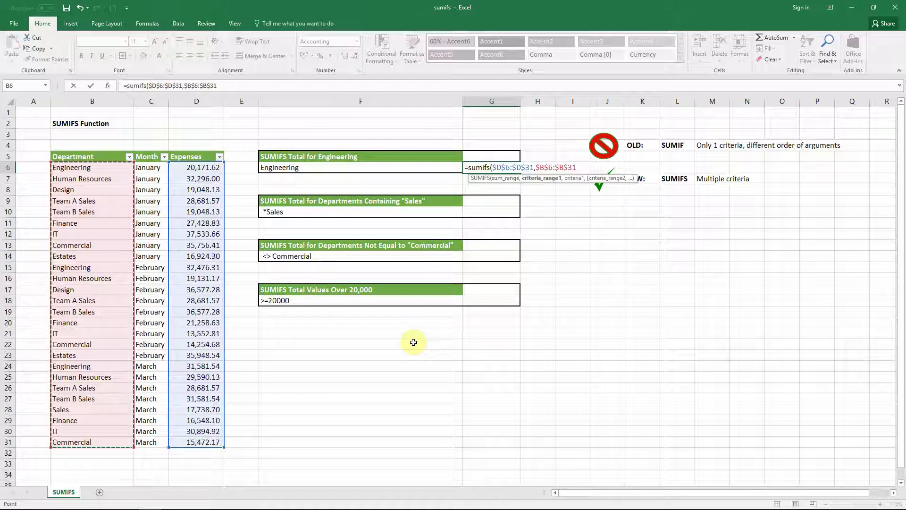
{"action": "type", "text": ","}
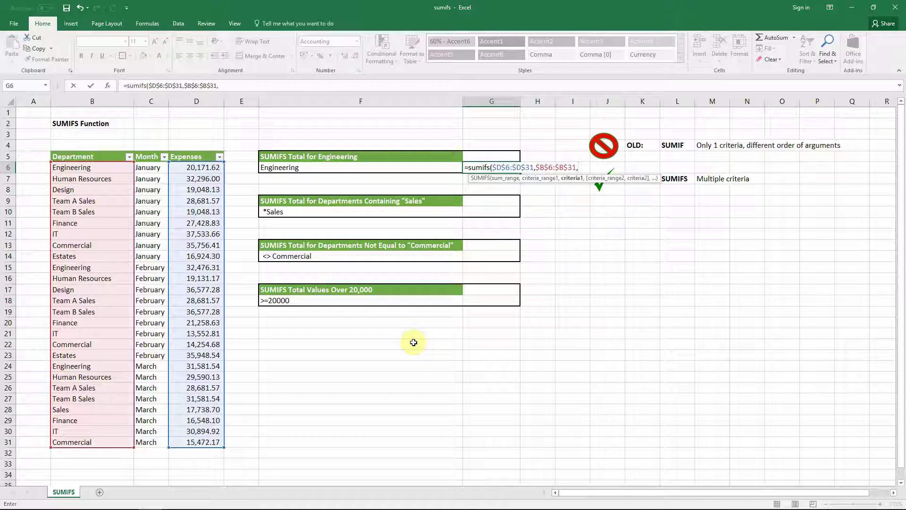
{"action": "type", "text": "\"Enginerr"}
{"action": "key", "text": "BackSpace"}
{"action": "key", "text": "BackSpace"}
{"action": "type", "text": "ering\""}
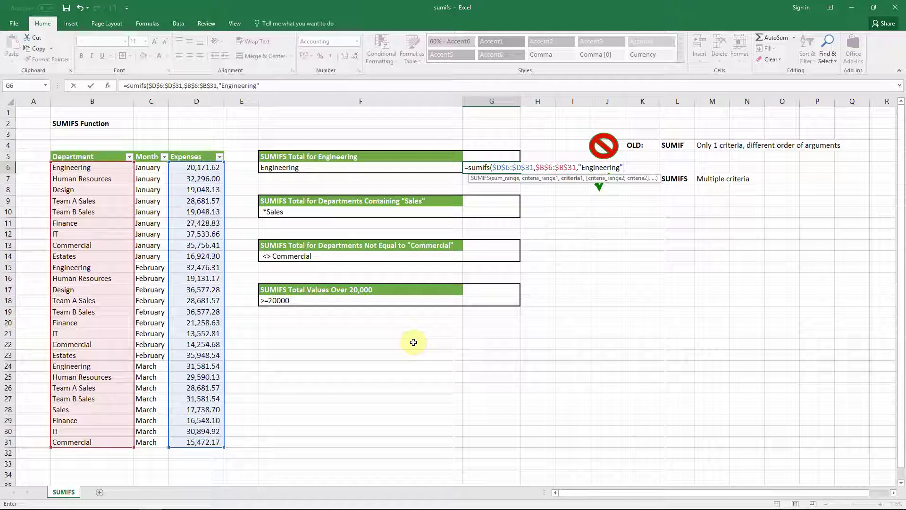
{"action": "type", "text": ")"}
{"action": "key", "text": "Return"}
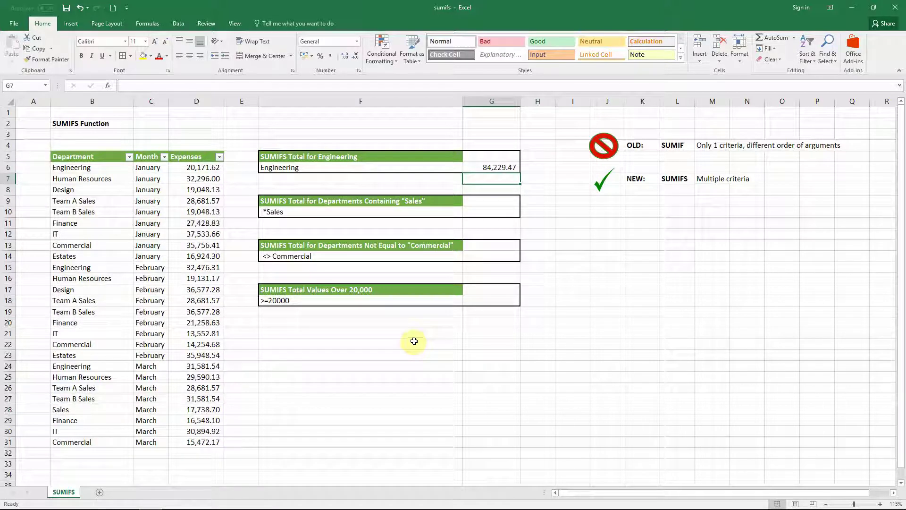
- Start a SUMIFS formula in G10 for departments containing "Sales", with $D$6:$D$31 as the absolute sum range
{"action": "left_click", "coordinate": [504, 210]}
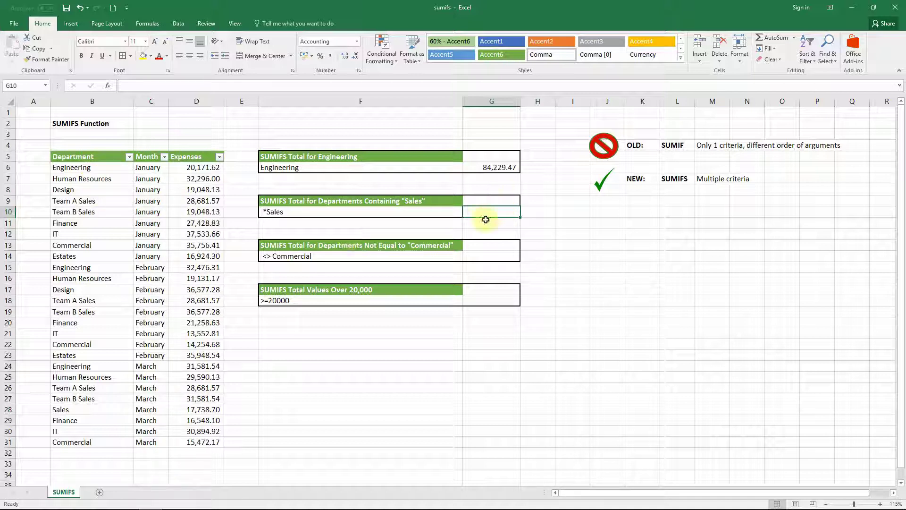
{"action": "type", "text": "="}
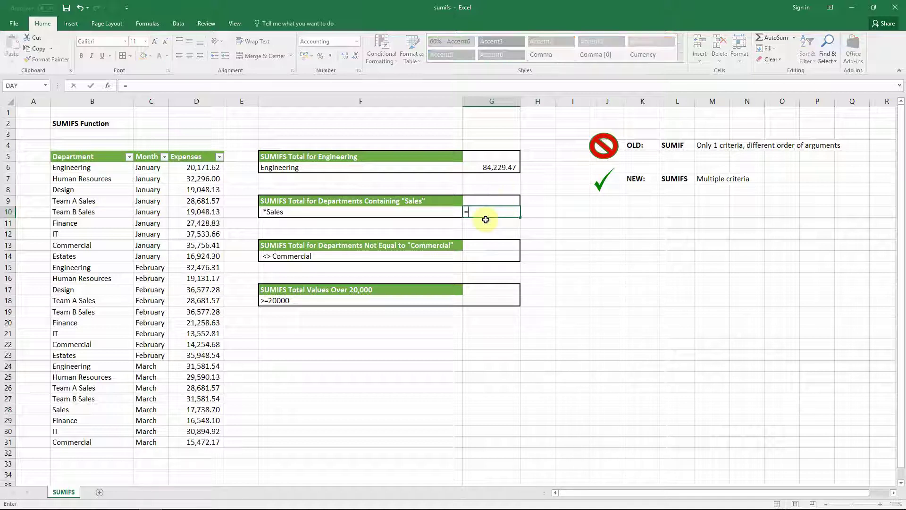
{"action": "type", "text": "sumifs("}
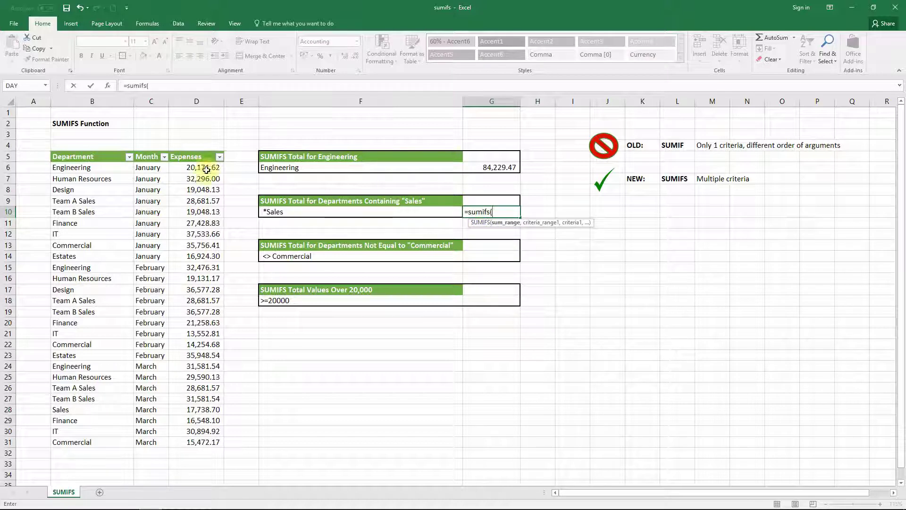
{"action": "left_click_drag", "start_coordinate": [207, 167], "coordinate": [208, 438]}
{"action": "key", "text": "F4"}
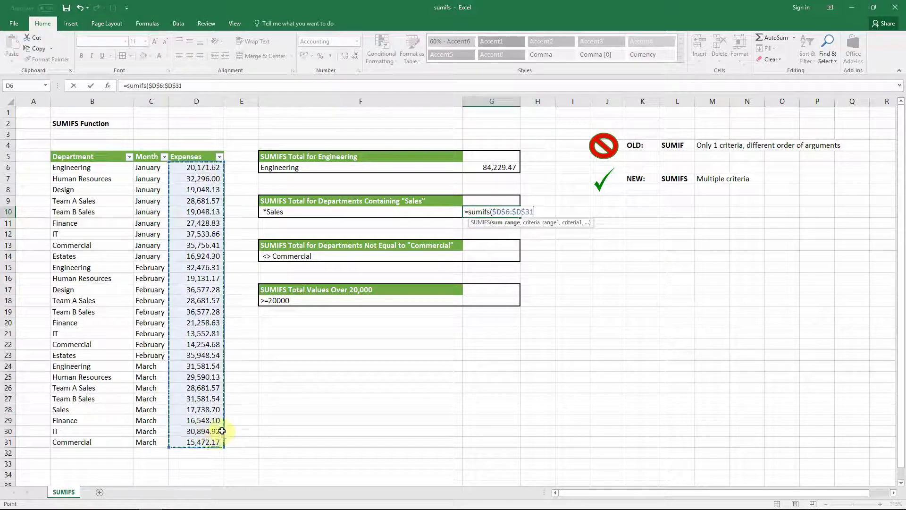
{"action": "type", "text": "n"}
{"action": "key", "text": "BackSpace"}
{"action": "type", "text": "m"}
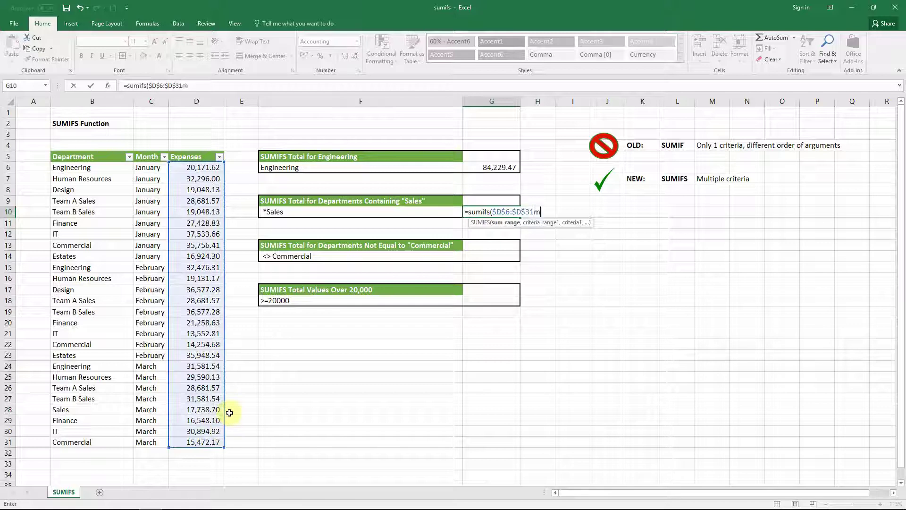
{"action": "key", "text": "BackSpace"}
{"action": "type", "text": ","}
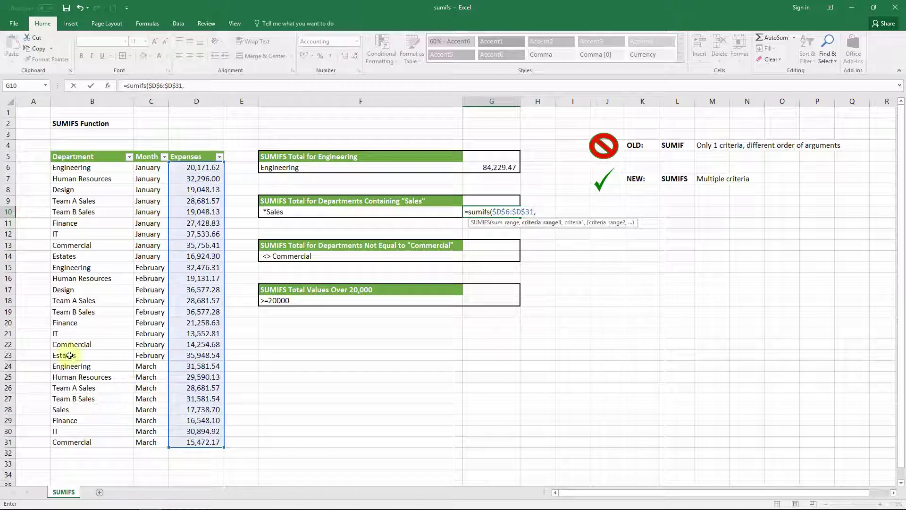
- Complete the G10 formula with the absolute criteria range $B$6:$B$31 and the wildcard criterion "*Sales"
{"action": "left_click_drag", "start_coordinate": [101, 170], "coordinate": [118, 447]}
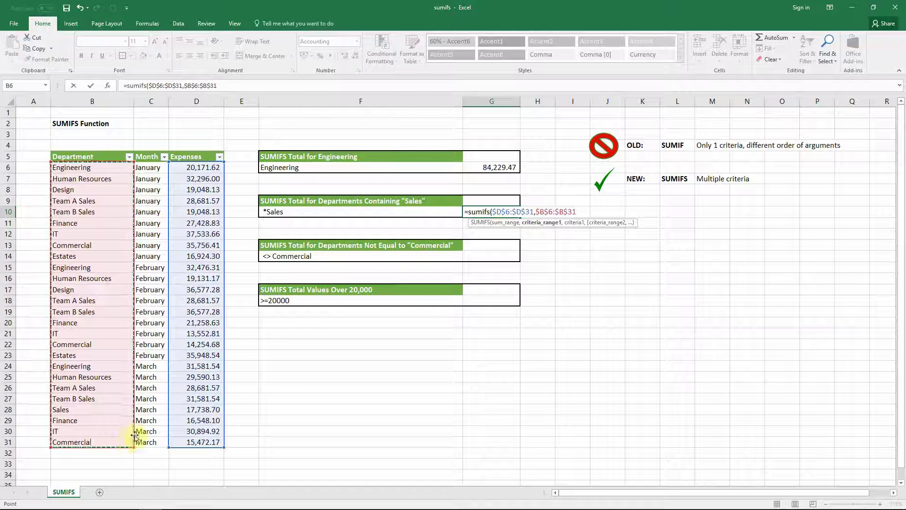
{"action": "key", "text": "F4"}
{"action": "type", "text": "m"}
{"action": "key", "text": "BackSpace"}
{"action": "type", "text": ","}
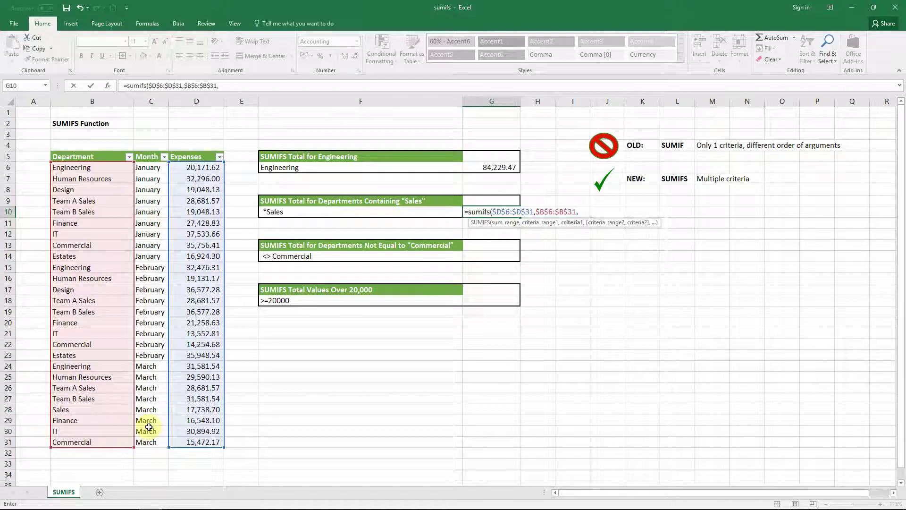
{"action": "type", "text": "\"*Sales\""}
{"action": "key", "text": "Return"}
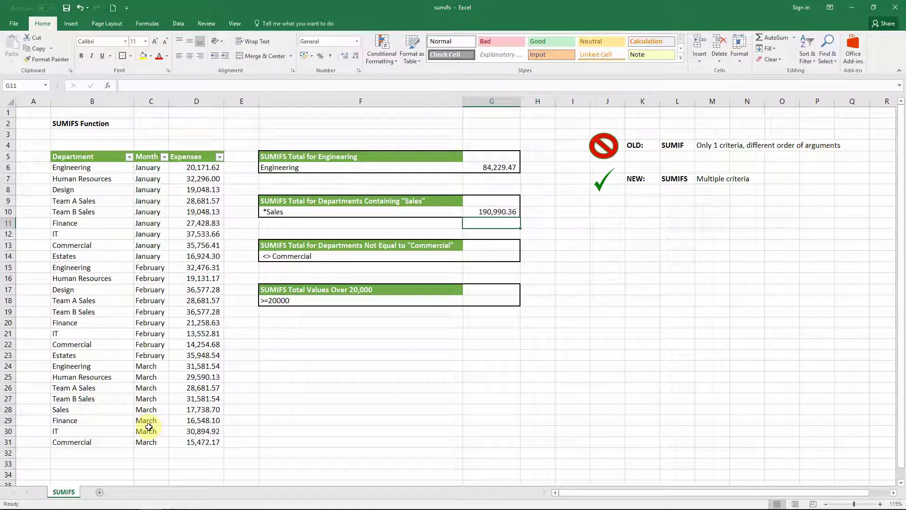
- Start a SUMIFS formula in G14 for departments other than Commercial, with $D$6:$D$31 as the absolute sum range
{"action": "key", "text": "Down"}
{"action": "key", "text": "Down"}
{"action": "key", "text": "Down"}
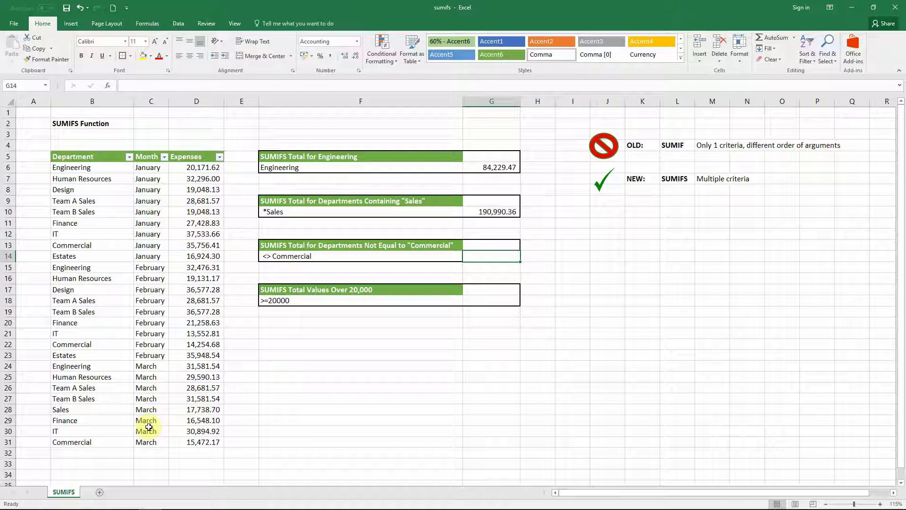
{"action": "type", "text": "="}
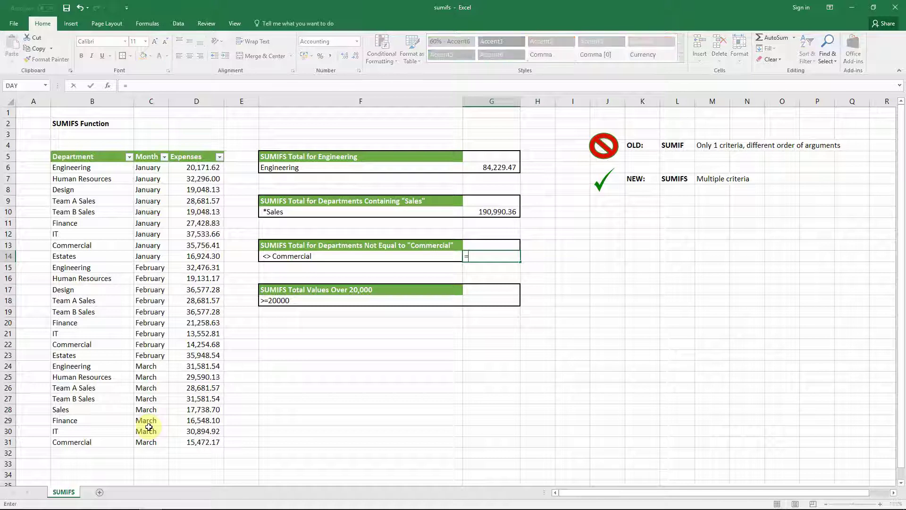
{"action": "type", "text": "sumifs"}
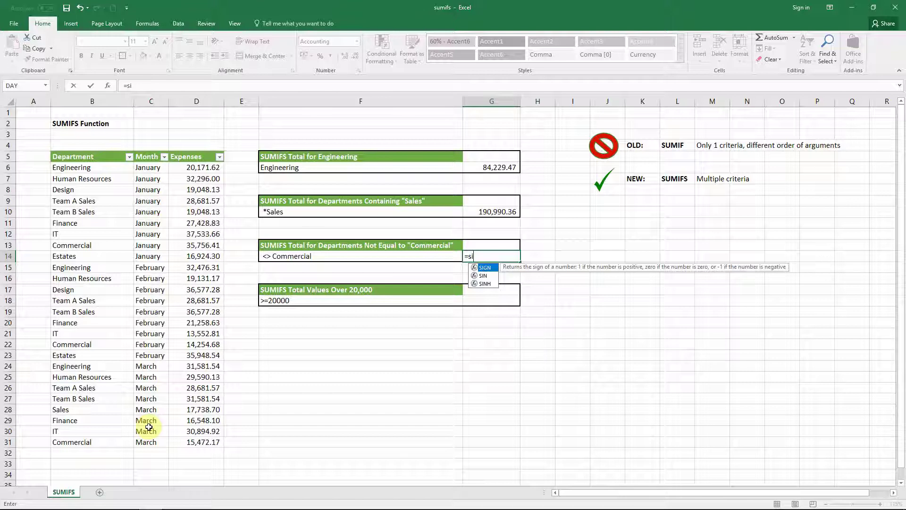
{"action": "type", "text": "("}
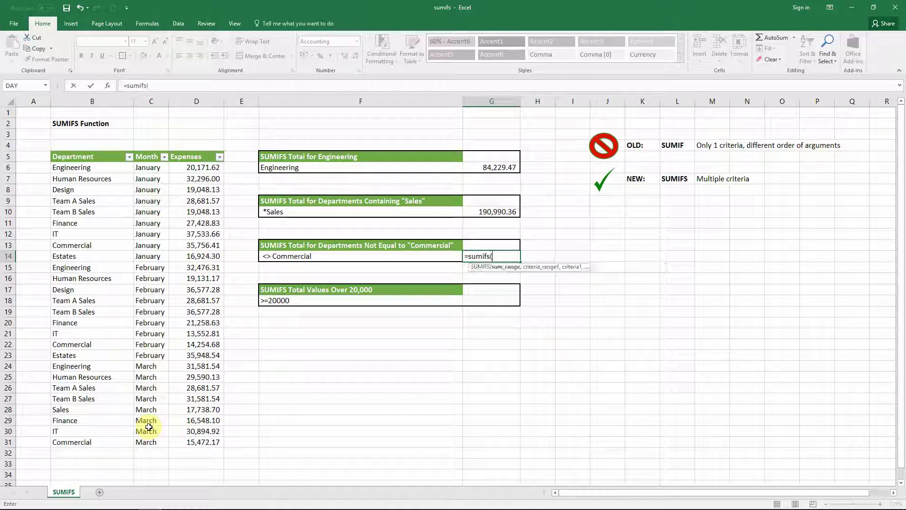
{"action": "left_click_drag", "start_coordinate": [189, 168], "coordinate": [203, 444]}
{"action": "key", "text": "F4"}
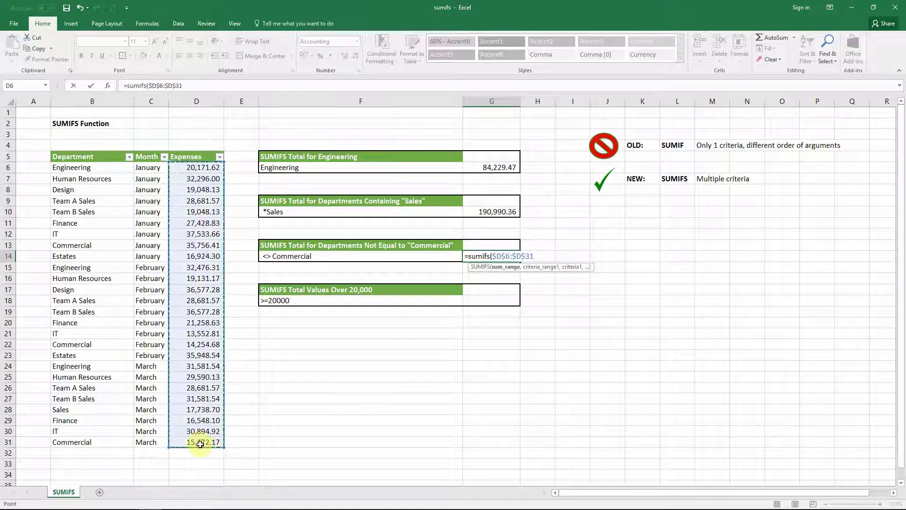
{"action": "type", "text": "m"}
{"action": "key", "text": "BackSpace"}
{"action": "type", "text": ","}
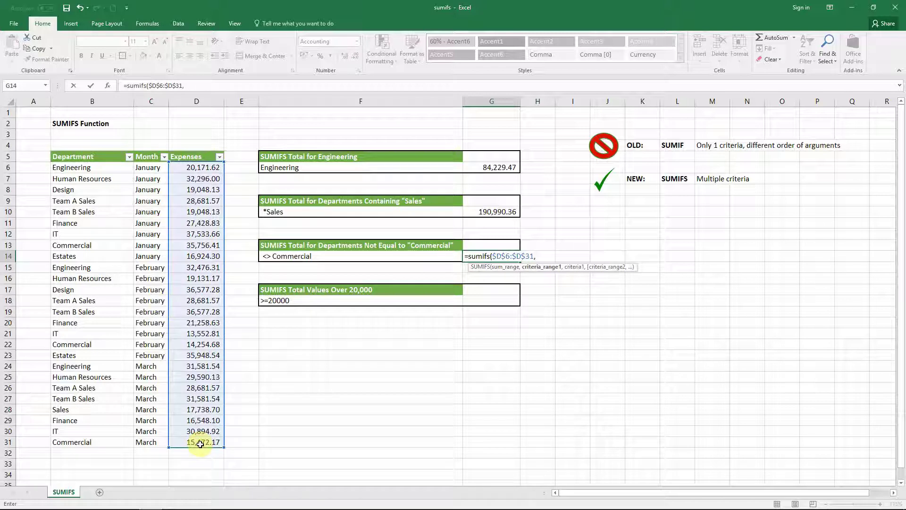
- Complete the G14 formula with the criteria range B6:B31 and the criterion "<>Commercial"
{"action": "left_click_drag", "start_coordinate": [111, 167], "coordinate": [112, 443]}
{"action": "type", "text": ","}
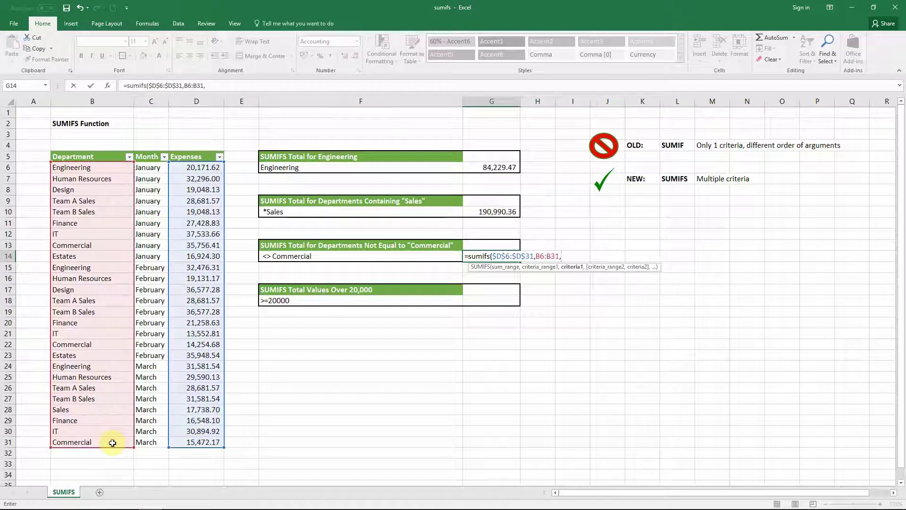
{"action": "type", "text": "\""}
{"action": "type", "text": "<>"}
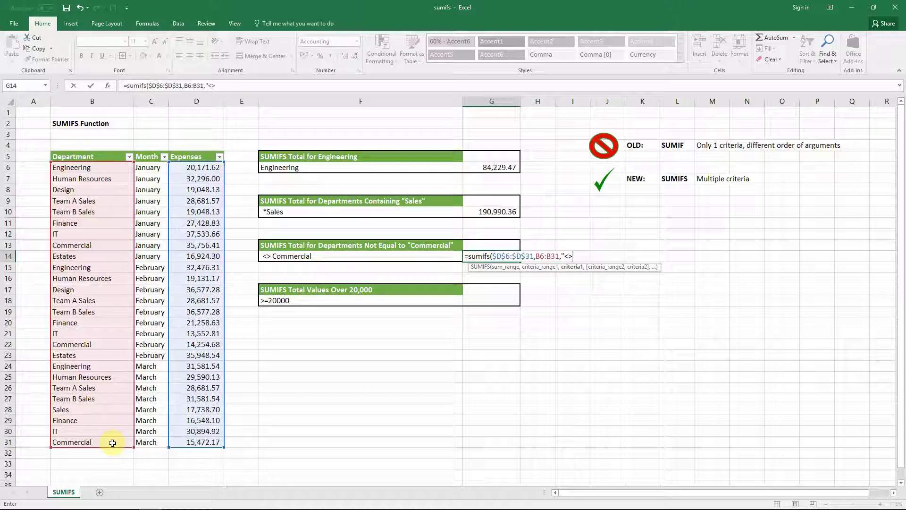
{"action": "type", "text": "Commercial"}
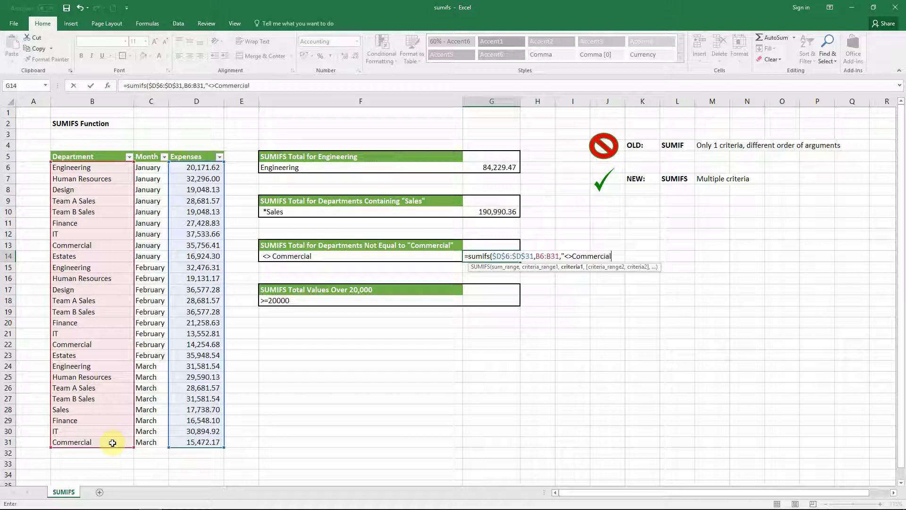
{"action": "type", "text": "\""}
{"action": "key", "text": "Return"}
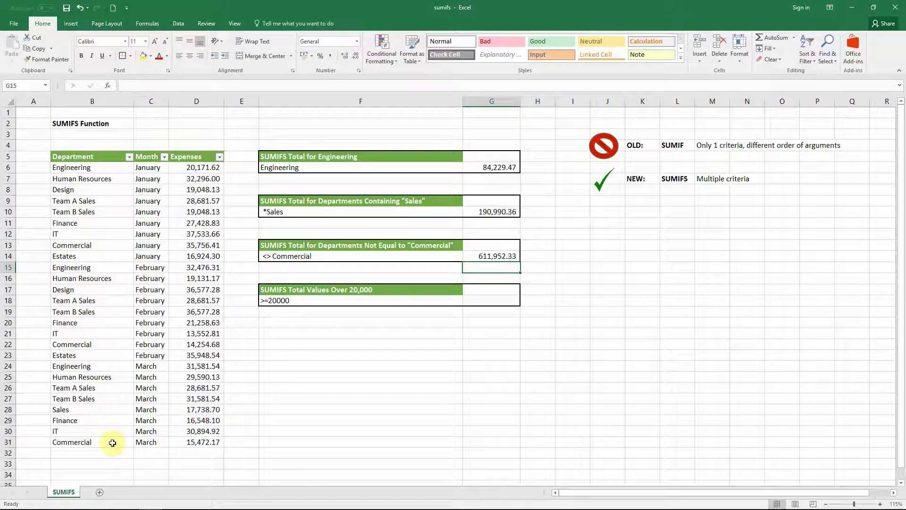
- Start a SUMIFS formula in G18 for expense values of at least 20,000, with $D$6:$D$31 as the absolute sum range
{"action": "key", "text": "Down"}
{"action": "key", "text": "Down"}
{"action": "key", "text": "Down"}
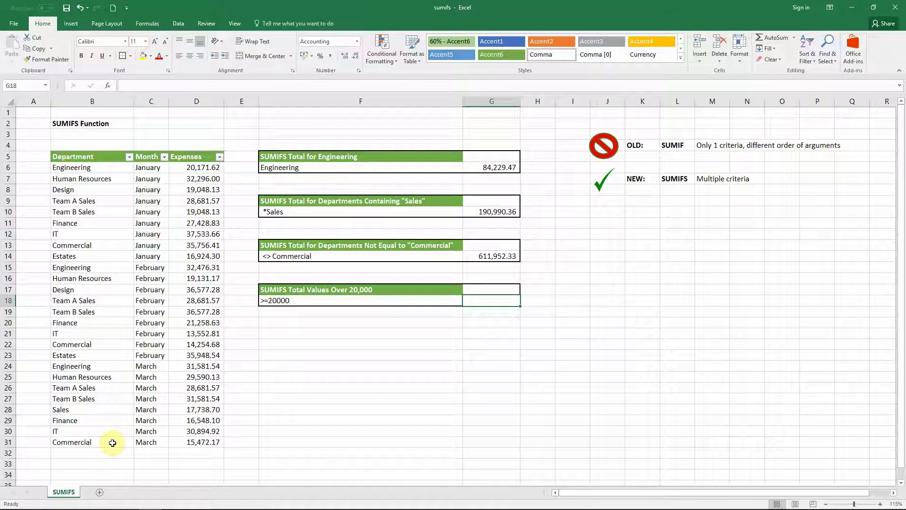
{"action": "type", "text": "=sumifs("}
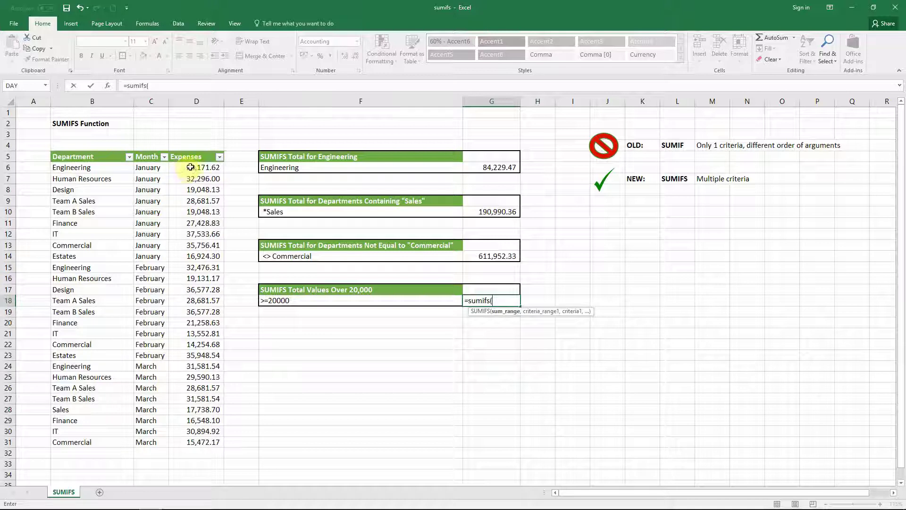
{"action": "left_click_drag", "start_coordinate": [187, 169], "coordinate": [195, 443]}
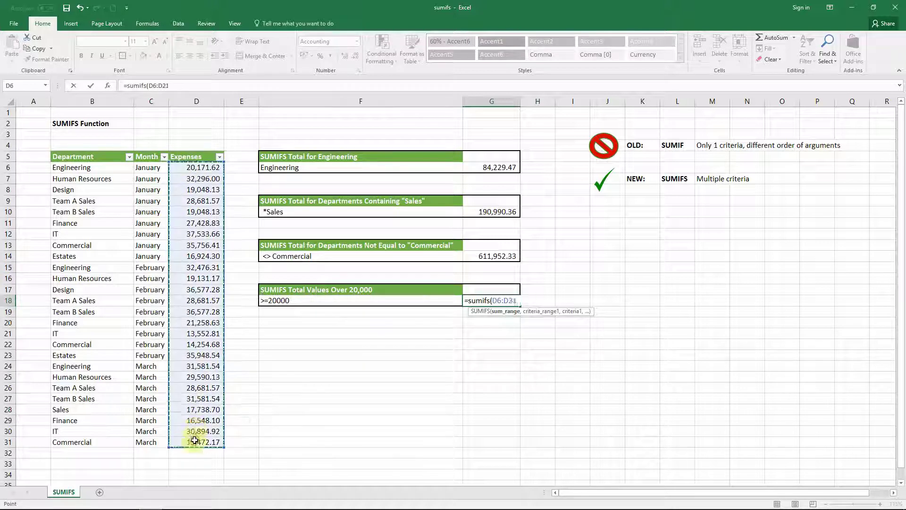
{"action": "key", "text": "F4"}
{"action": "type", "text": "m"}
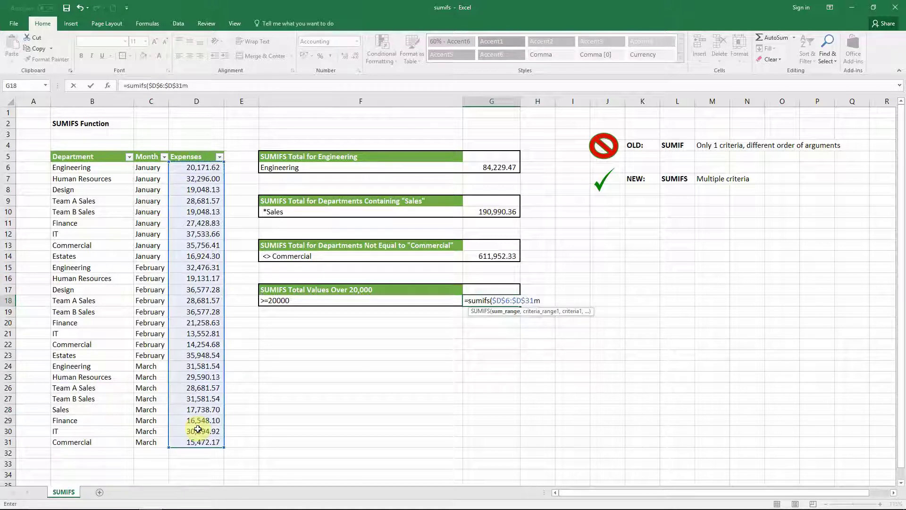
{"action": "key", "text": "BackSpace"}
{"action": "type", "text": ","}
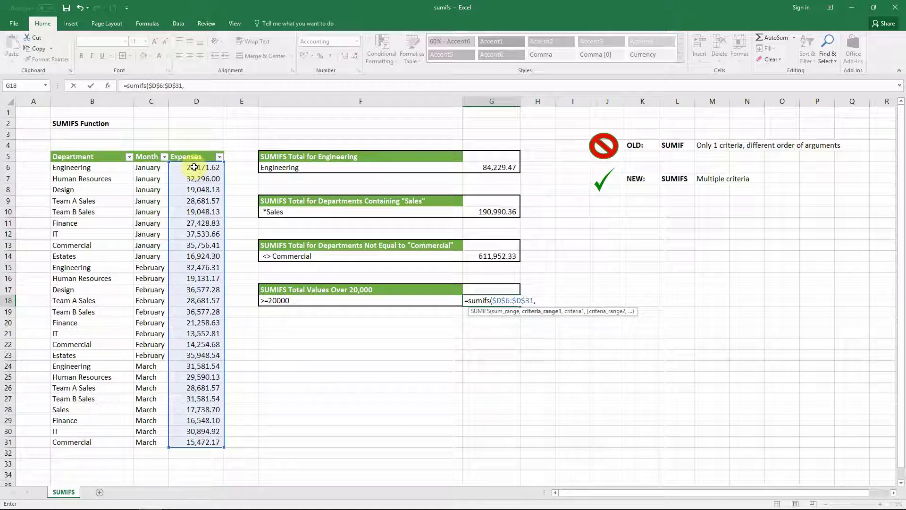
- Complete the G18 formula with the absolute criteria range $D$6:$D$31 and the criterion ">=20000"
{"action": "left_click_drag", "start_coordinate": [194, 168], "coordinate": [201, 441]}
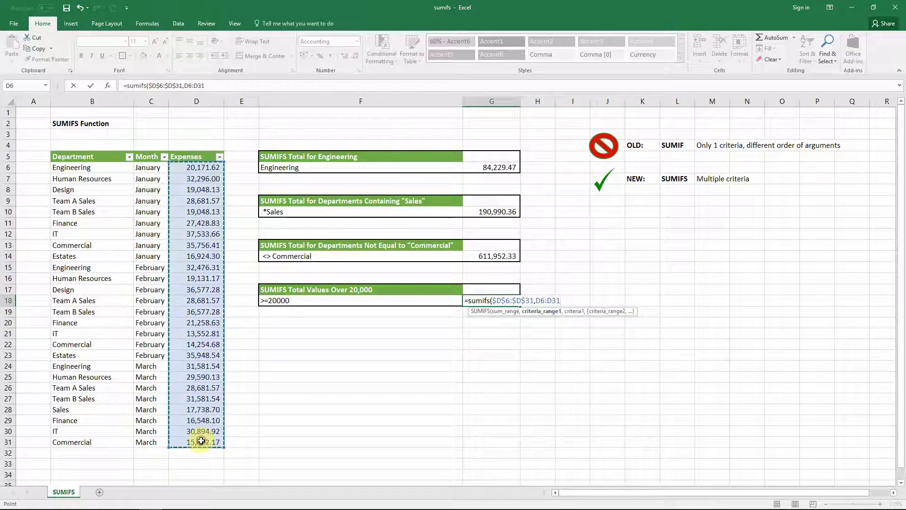
{"action": "key", "text": "F4"}
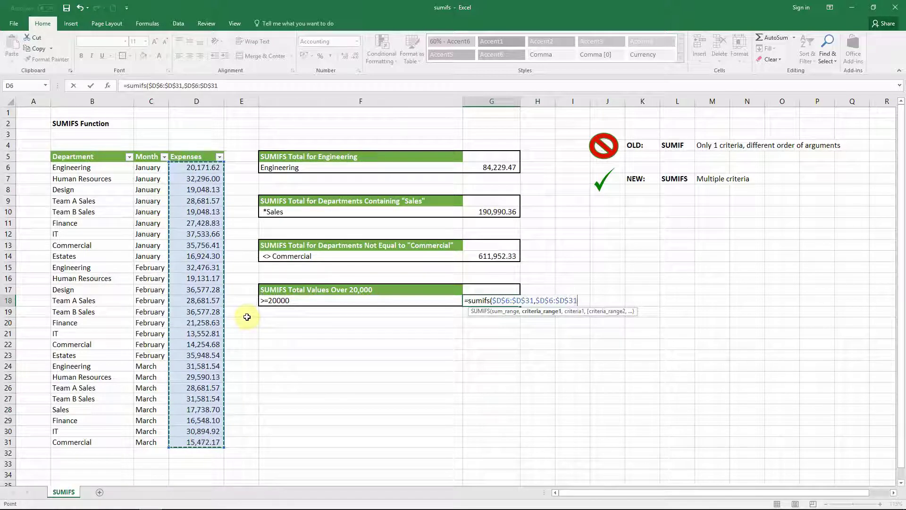
{"action": "type", "text": ","}
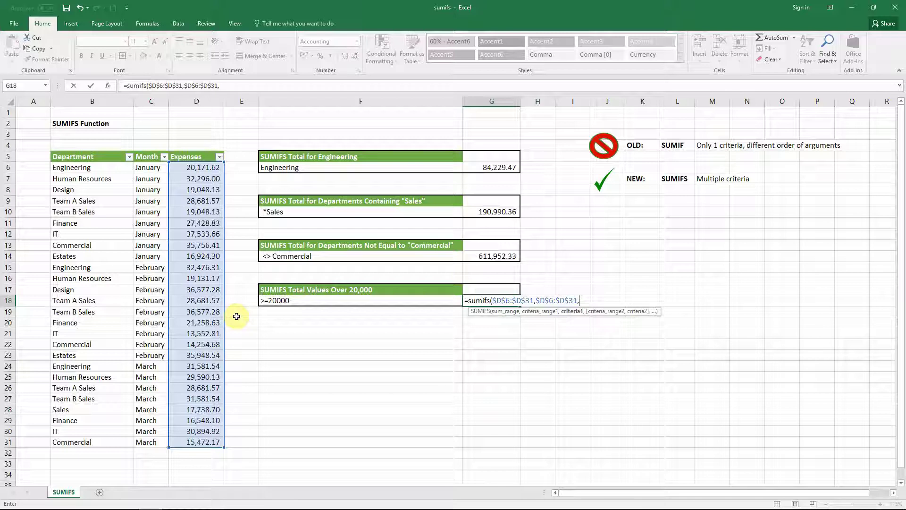
{"action": "type", "text": "\">=20000\")"}
{"action": "key", "text": "Return"}
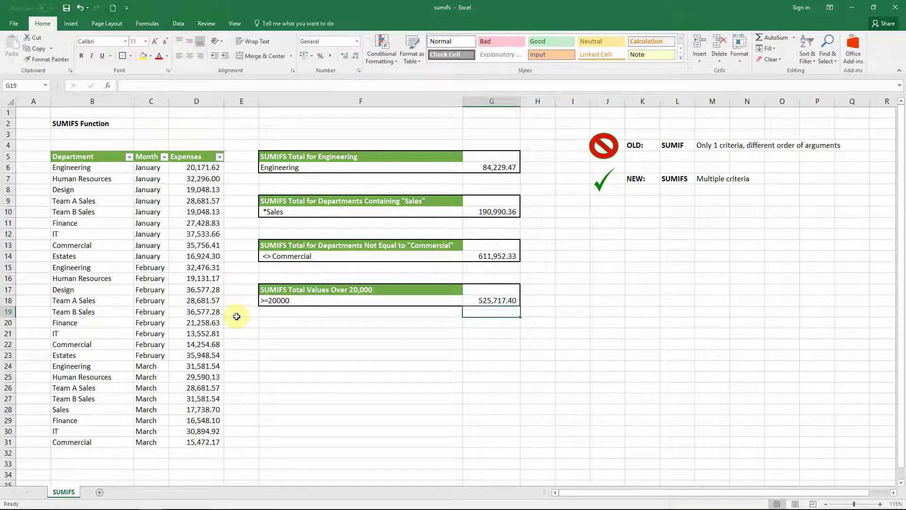